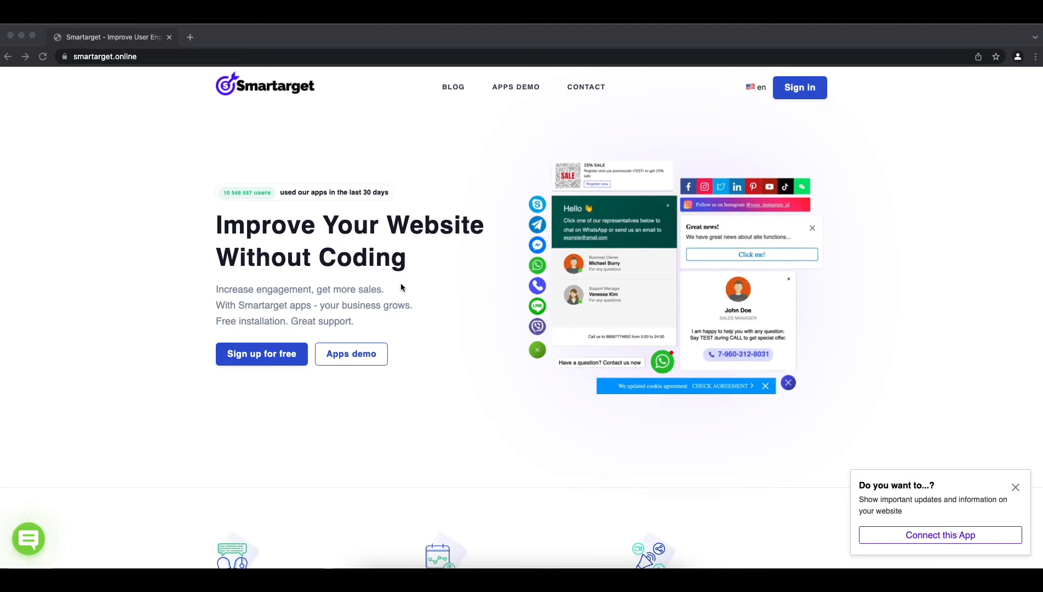
- Bring the Smartarget browser window into focus on the home page
left_click(1016, 490)
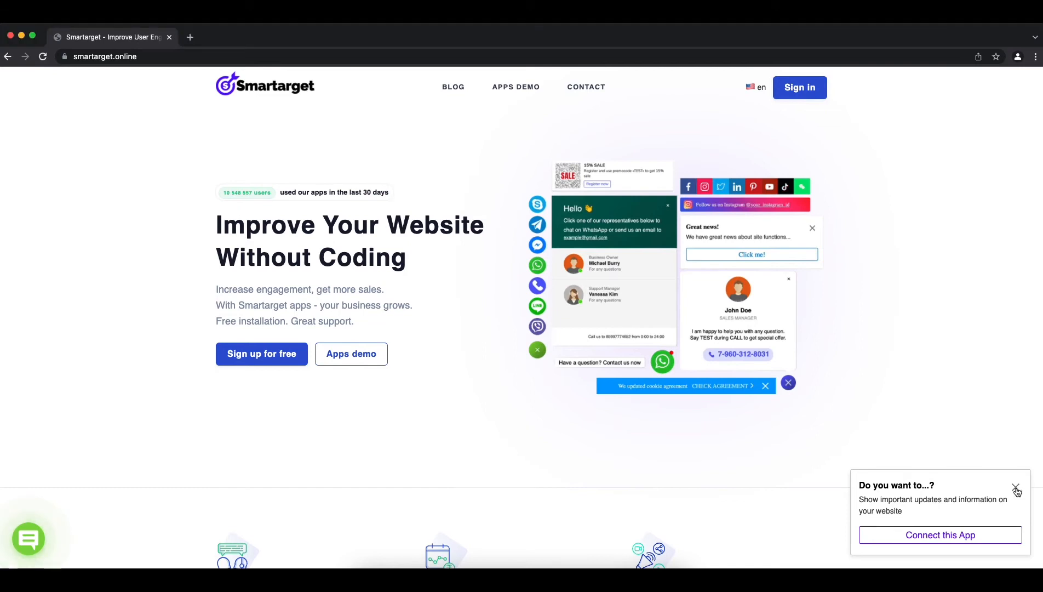
- Switch the demo to the Click to call app and select its phone number field
left_click(509, 86)
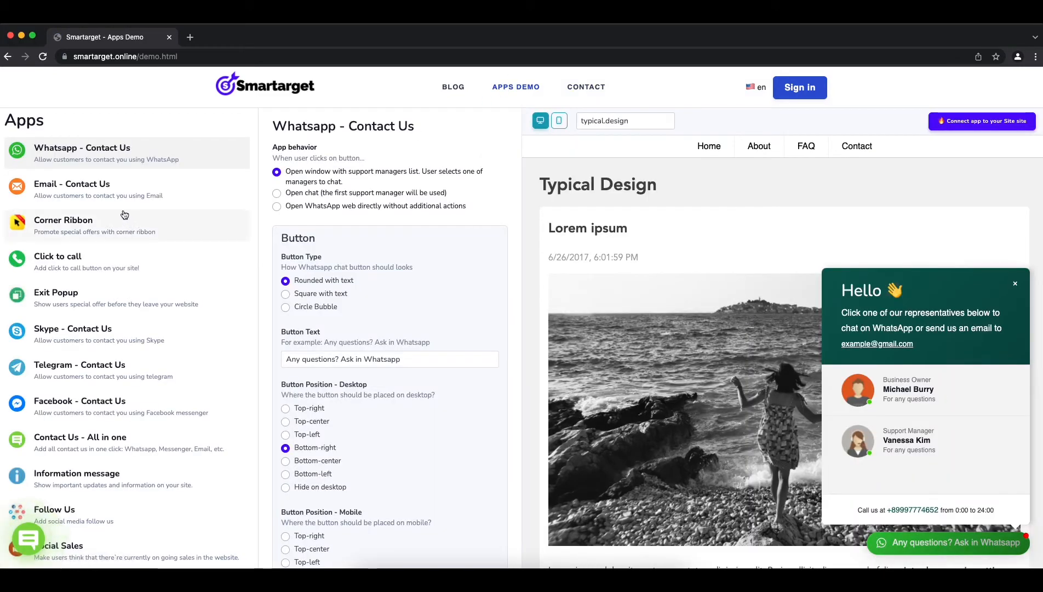
left_click(95, 259)
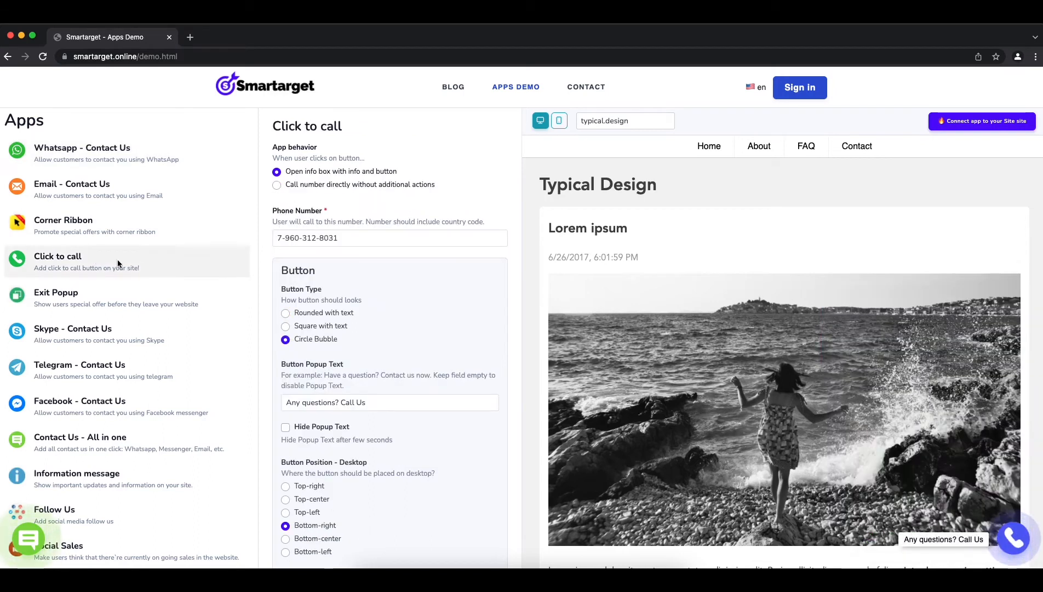
left_click(342, 238)
left_click_drag(350, 237, 274, 238)
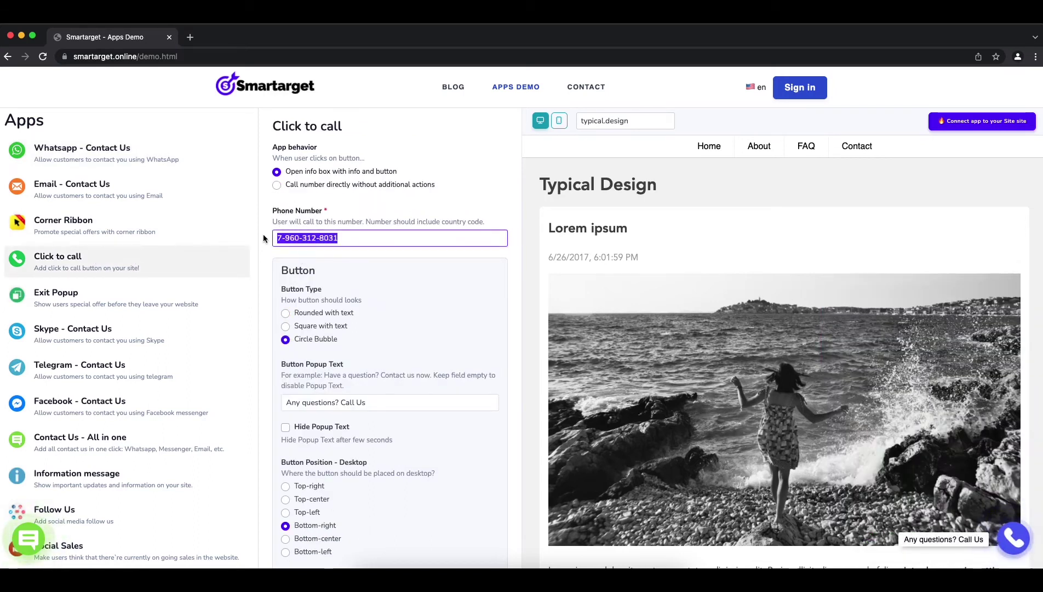
- Keep the Circle Bubble button style and set its desktop position to Top-right
left_click(285, 313)
left_click(304, 326)
left_click(316, 315)
left_click(310, 340)
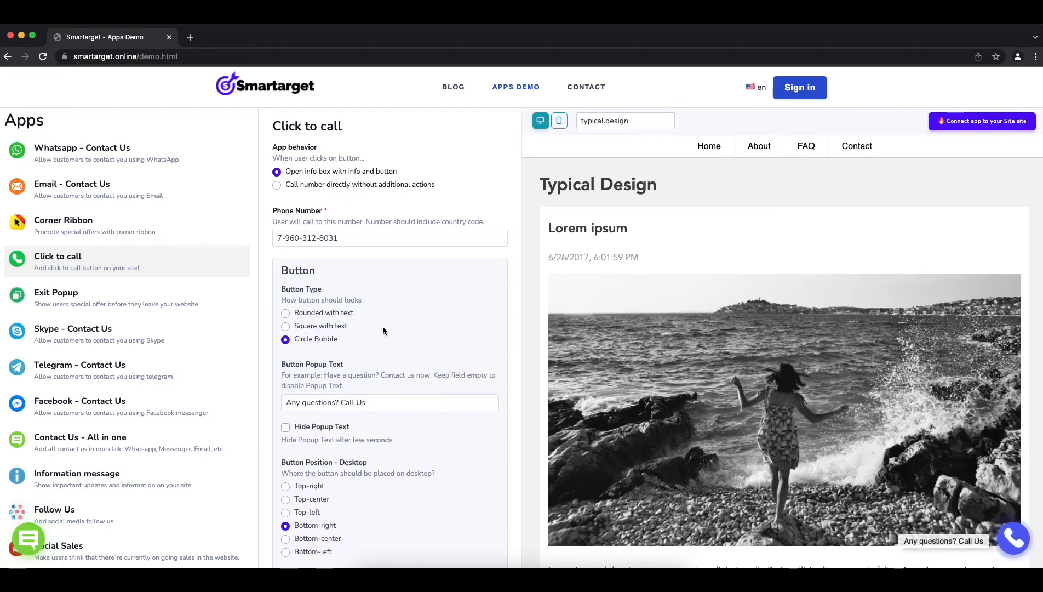
scroll(383, 326, "down", 3)
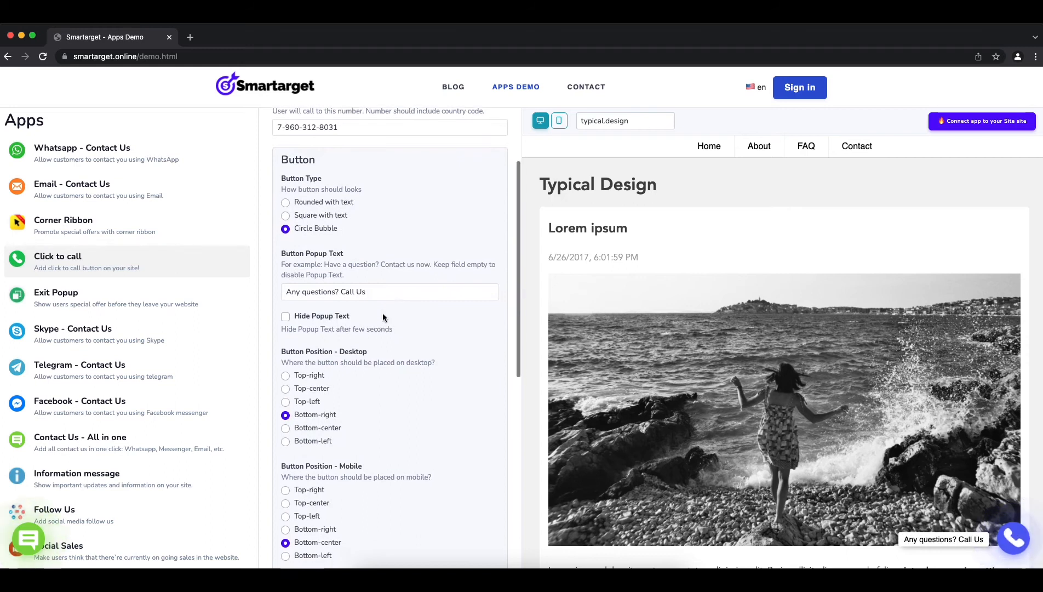
scroll(382, 312, "down", 2)
left_click(298, 347)
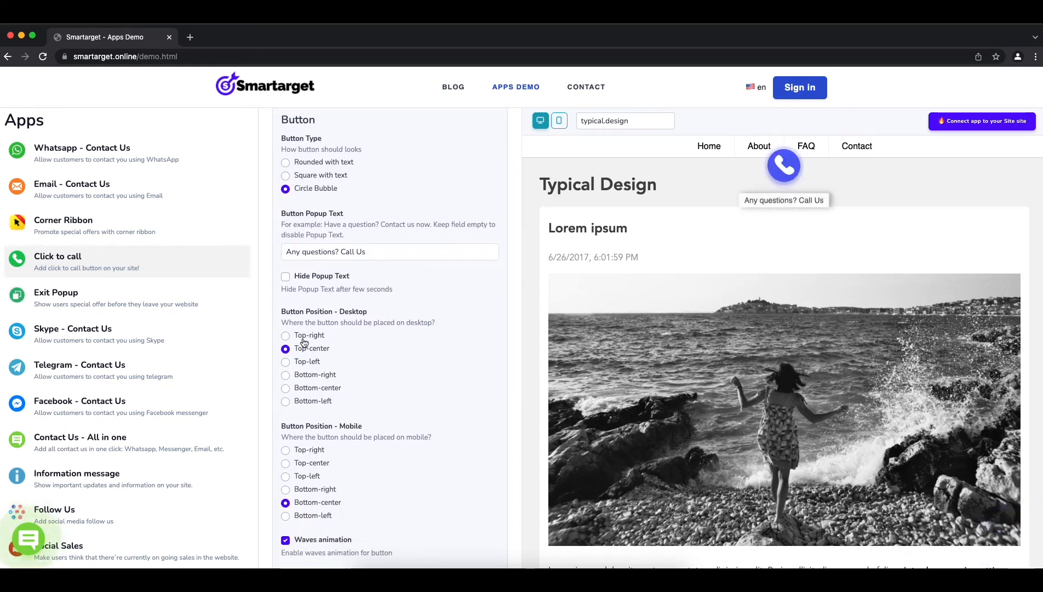
left_click(299, 335)
left_click_drag(371, 252, 261, 249)
scroll(332, 334, "down", 4)
scroll(331, 334, "down", 4)
scroll(331, 335, "down", 3)
scroll(331, 335, "down", 1)
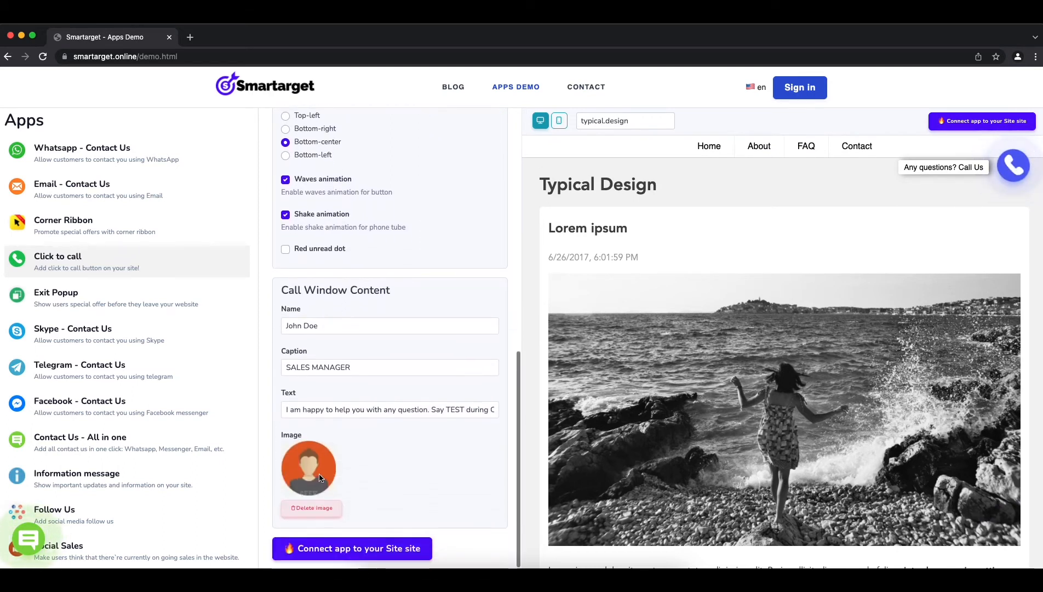
left_click(313, 549)
type("https://example.com")
key("Return")
- Fill in first name, last name, email, password and password confirmation
left_click(463, 270)
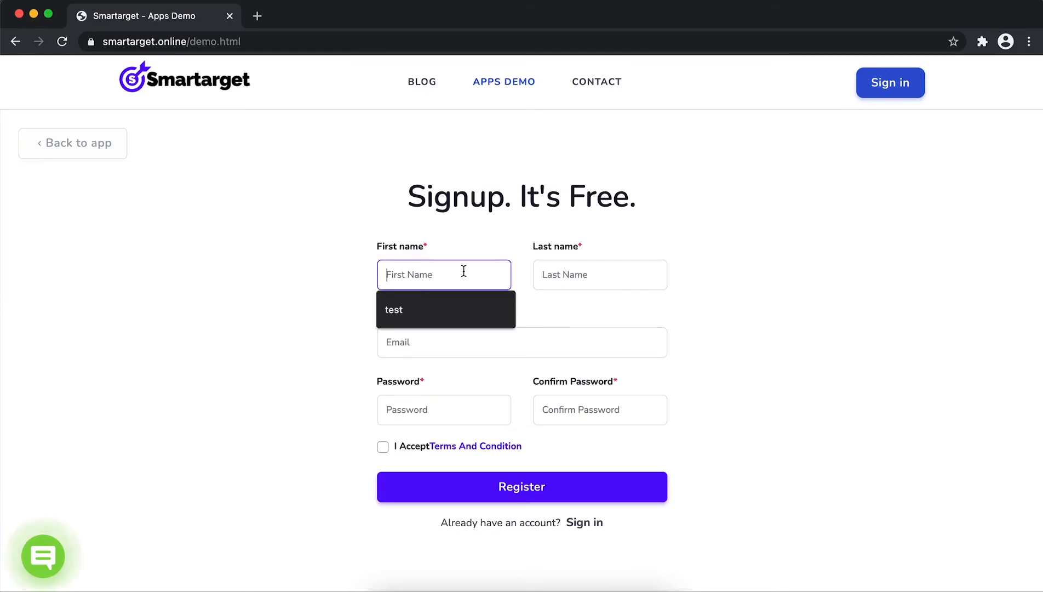
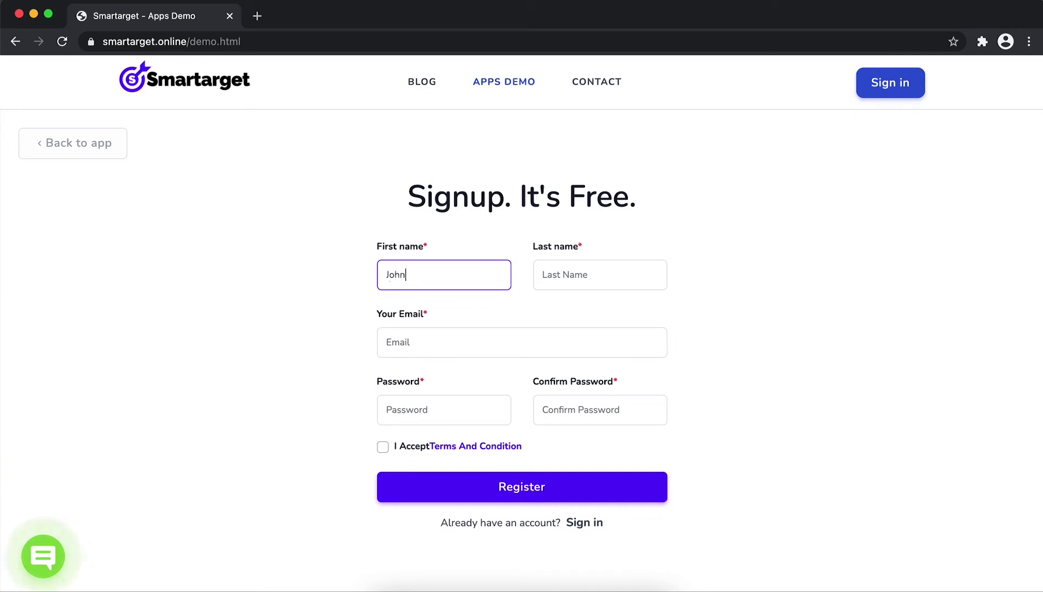
key("Tab")
key("Tab")
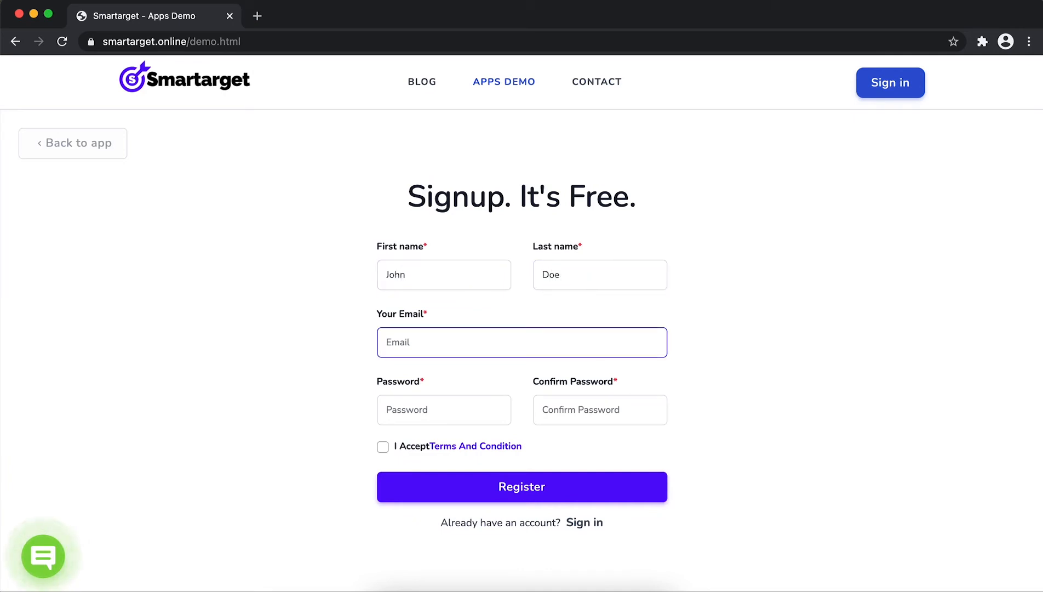
key("Tab")
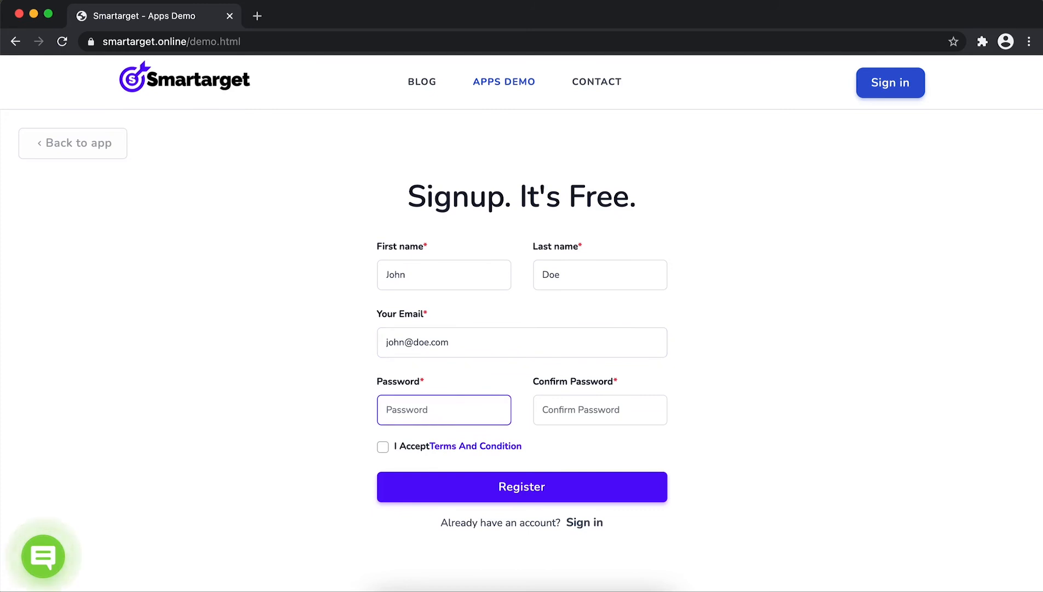
key("Tab")
- Accept the terms and conditions and register the new account
left_click(382, 445)
left_click(461, 486)
- Dismiss Chrome's save-password offer, copy the embed script and mark the </body> tag
left_click(885, 279)
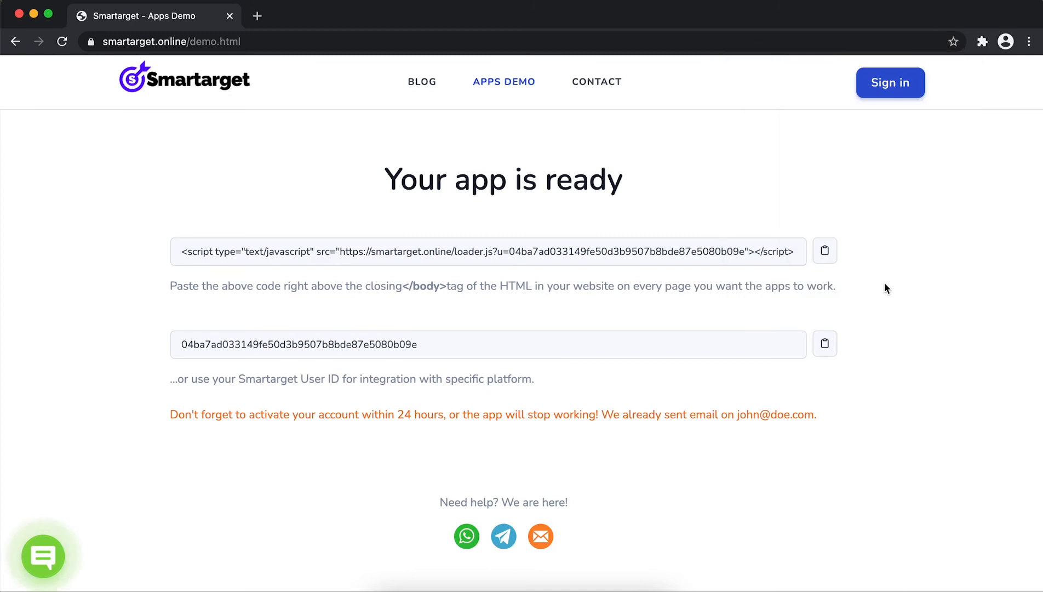
left_click(824, 251)
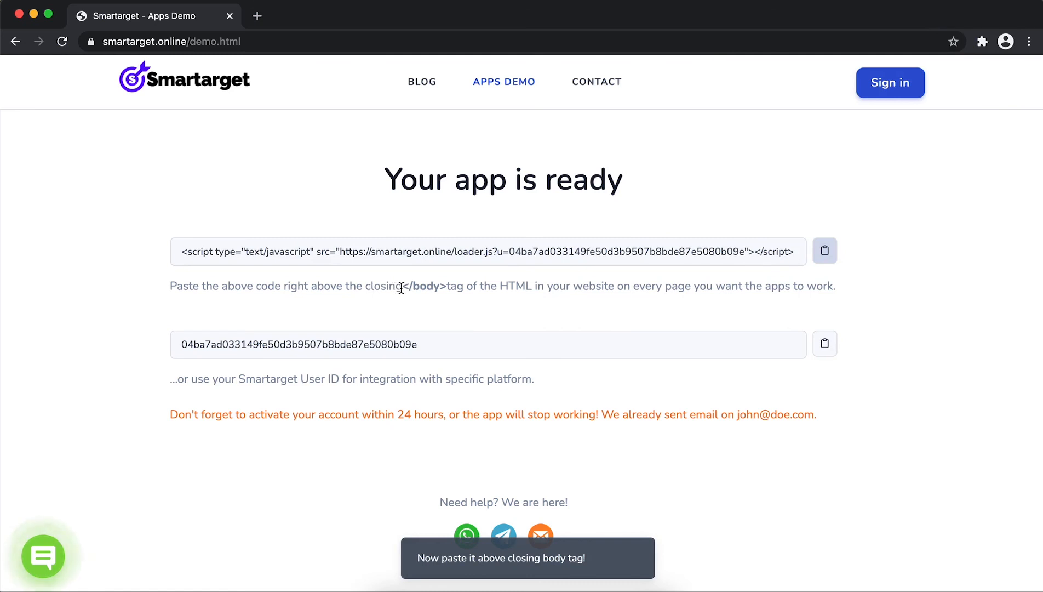
left_click_drag(400, 288, 446, 287)
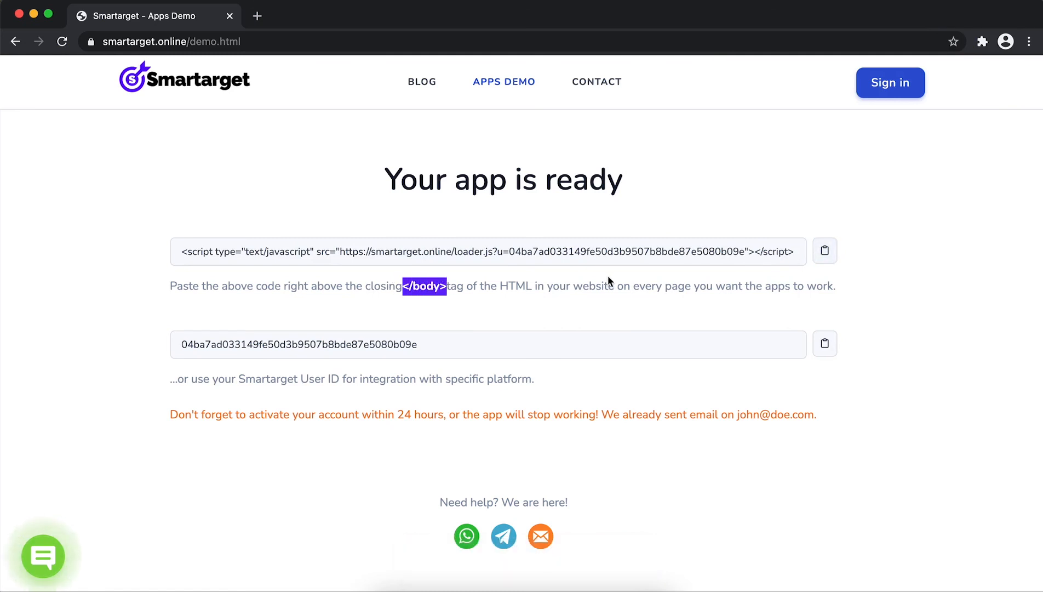